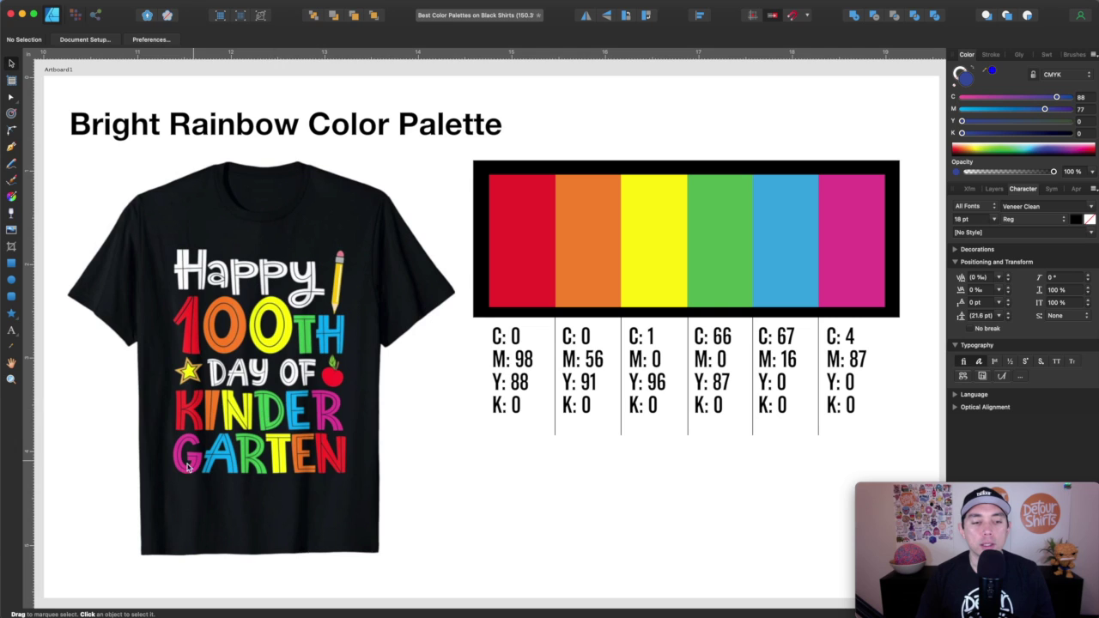
# - Inspect the magenta swatch and black backing of the Bright Rainbow palette and the swatches and shirt image of the Corgi w/Boba palette
pyautogui.click(880, 228)
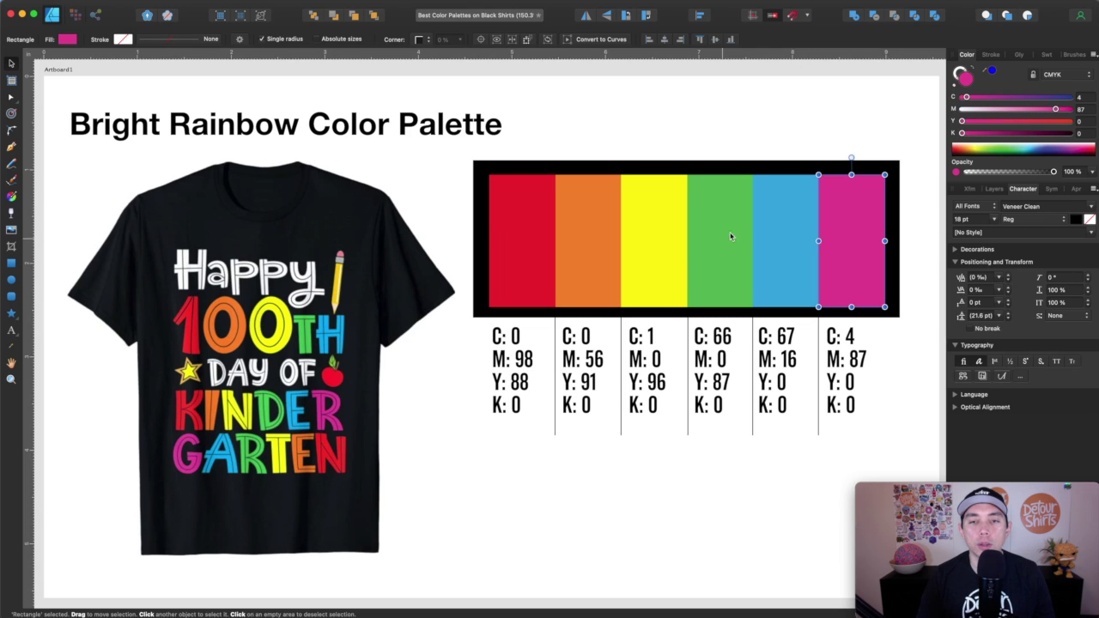
pyautogui.click(703, 168)
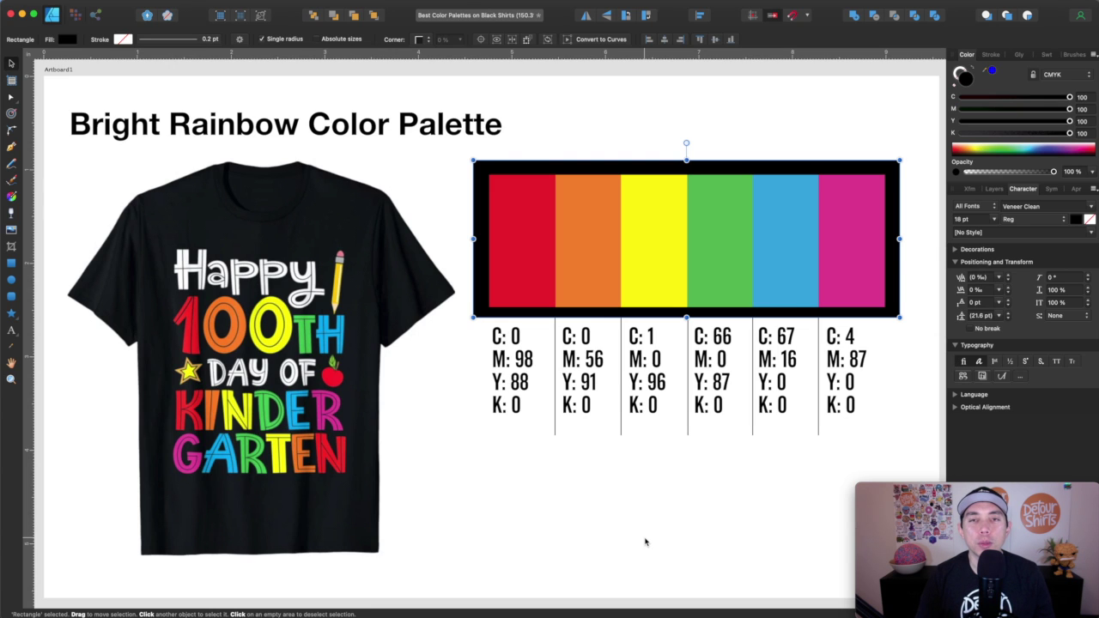
pyautogui.hscroll(20, 539, 515)
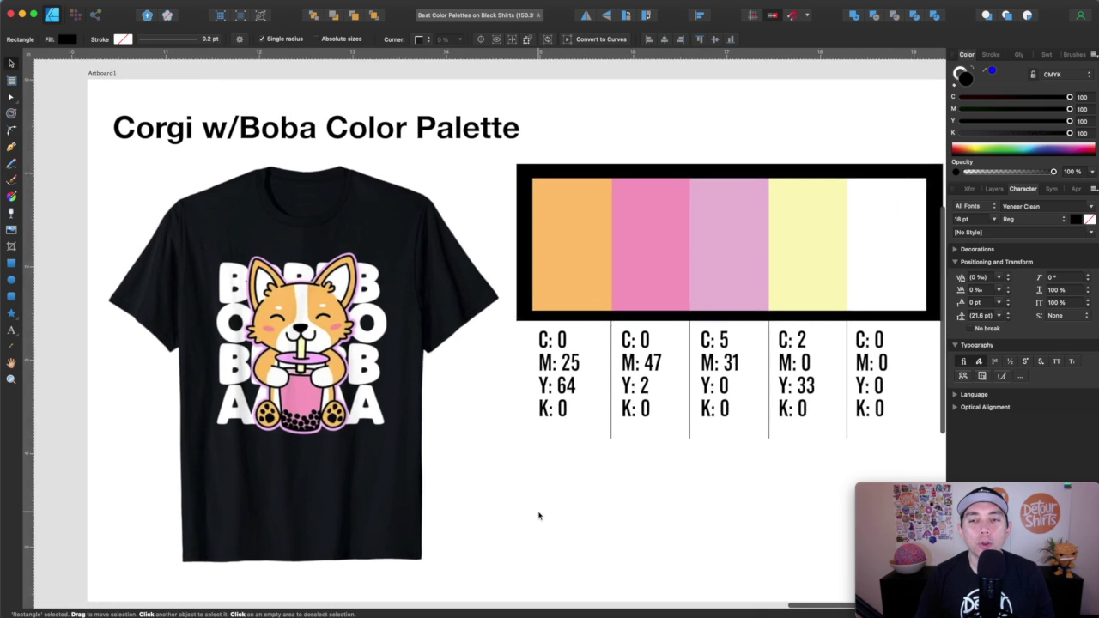
pyautogui.scroll(-1, 539, 515)
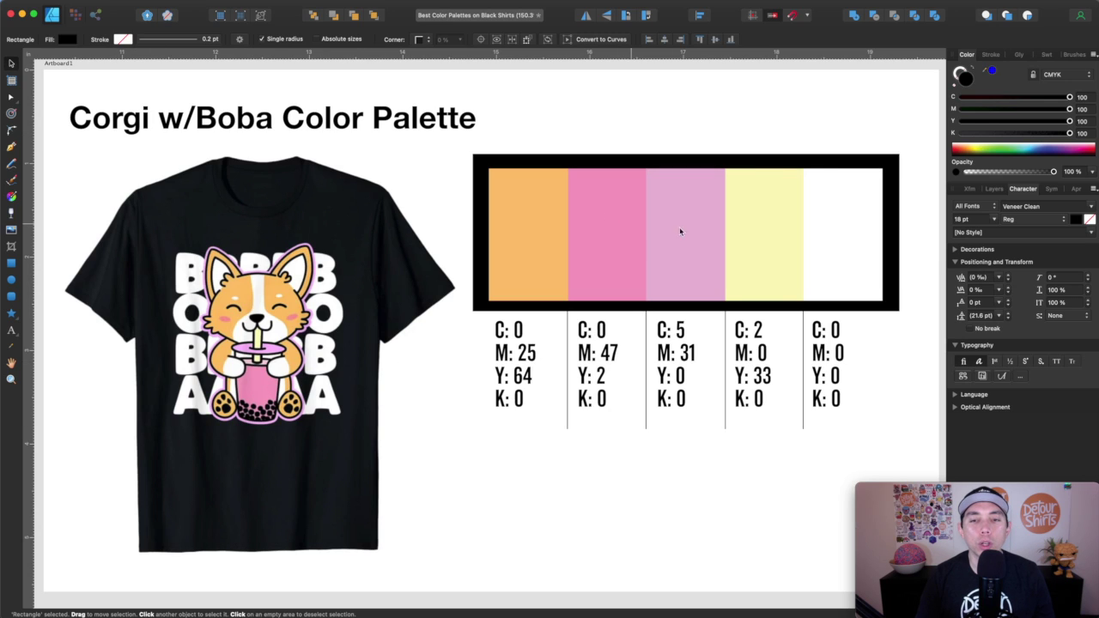
pyautogui.click(527, 221)
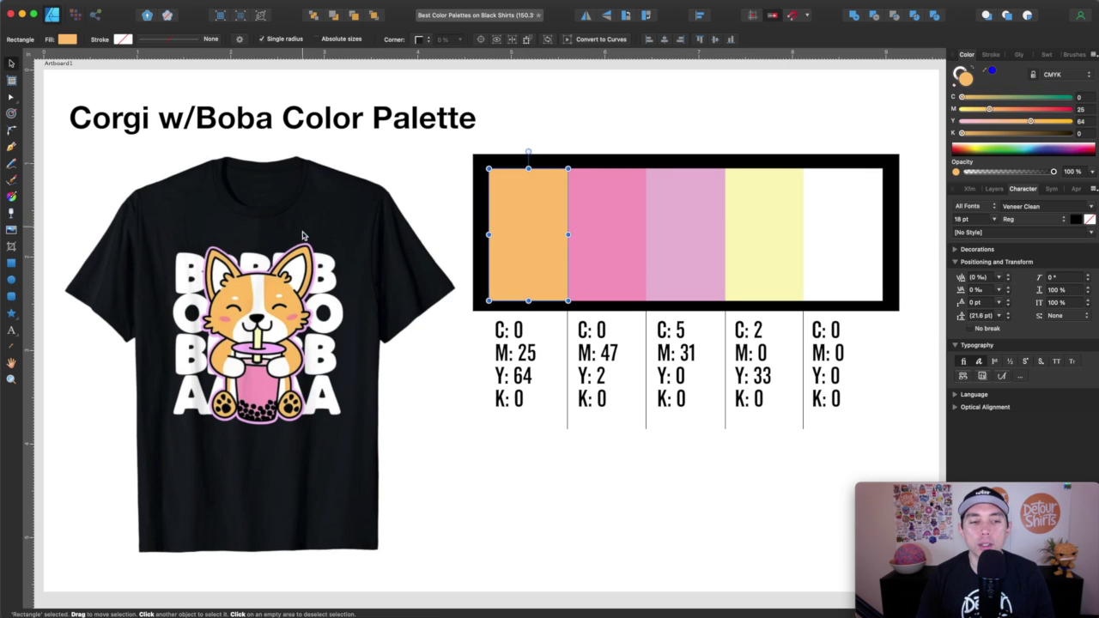
pyautogui.click(292, 289)
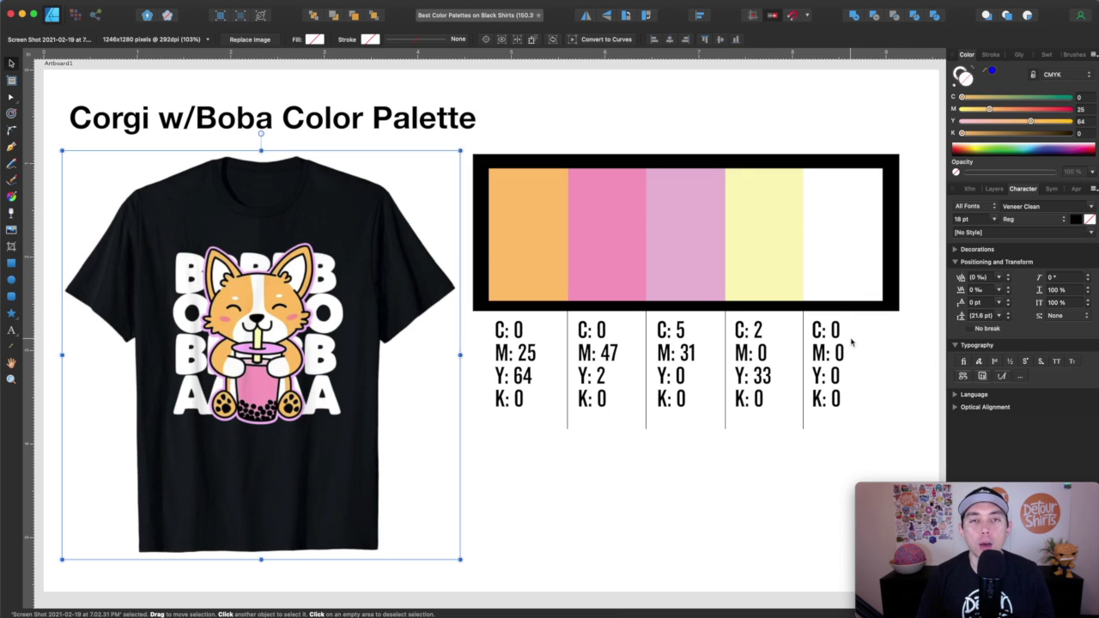
pyautogui.click(771, 241)
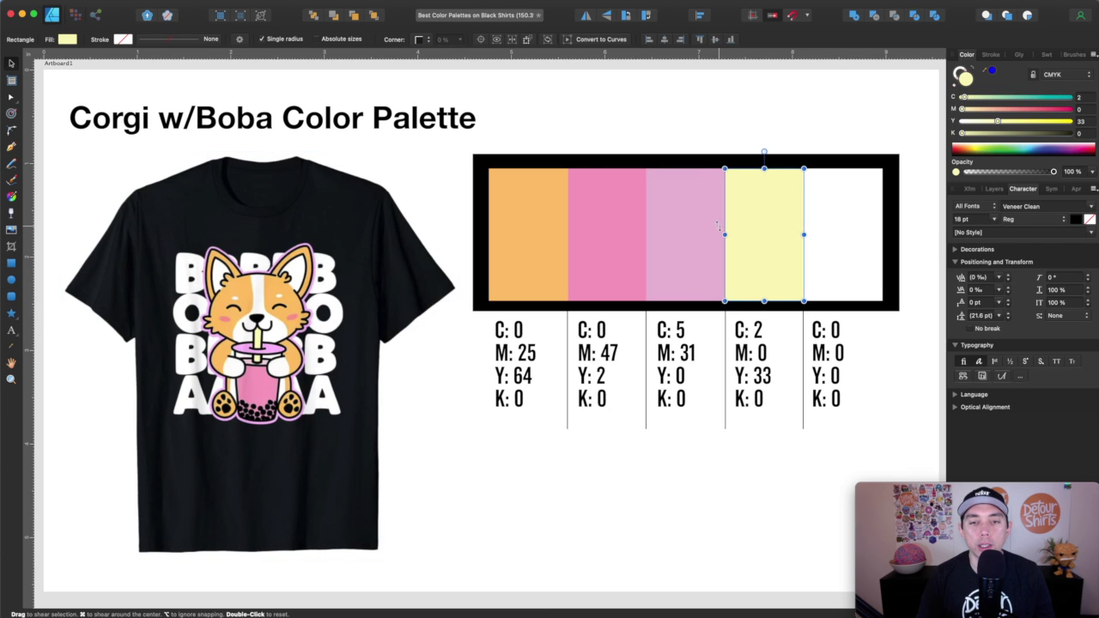
pyautogui.click(619, 225)
pyautogui.click(691, 227)
pyautogui.click(621, 492)
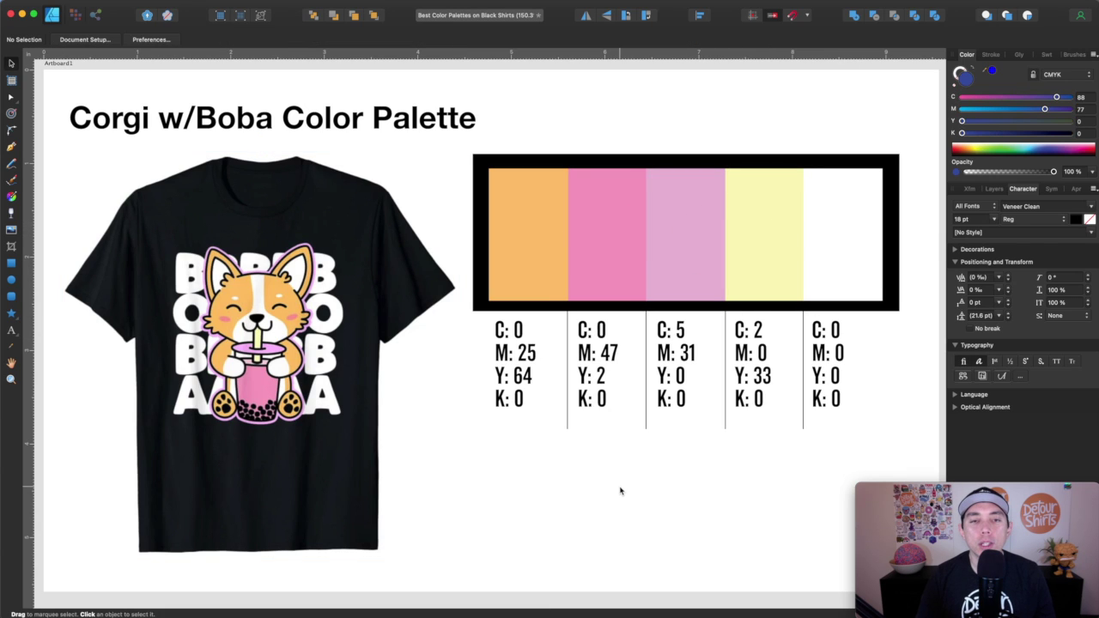
pyautogui.click(531, 233)
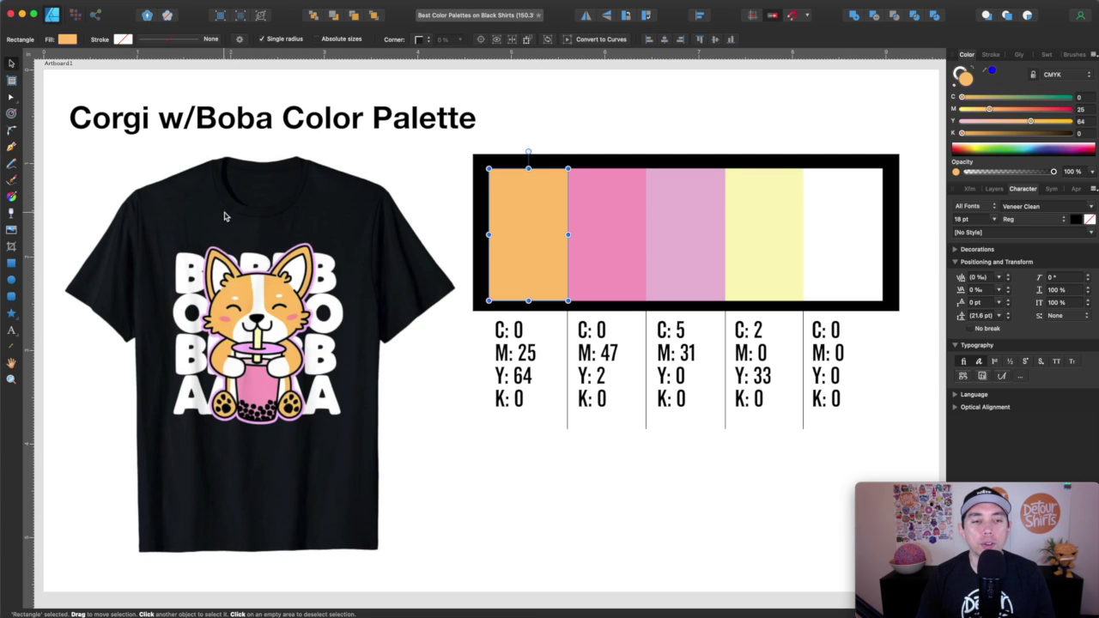
pyautogui.click(650, 491)
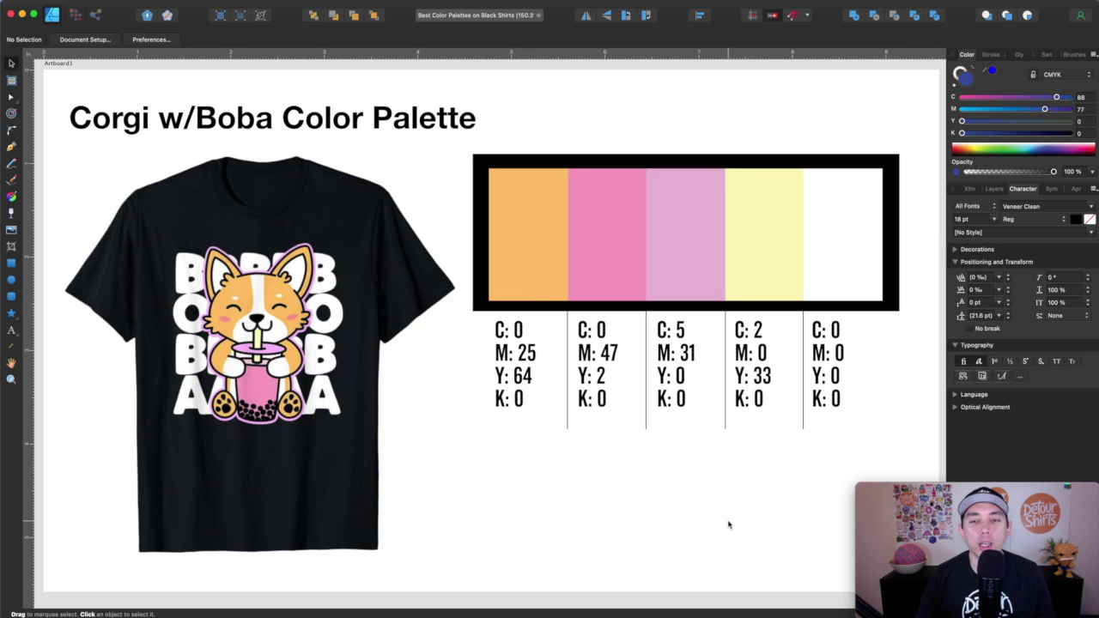
# - Review the palette artboards from Corgi w/Boba back through Bright Rainbow, Magic Unicorn, Autumn Sunset and Vintage Sunset to Mardi Gras
pyautogui.scroll(-1, 601, 517)
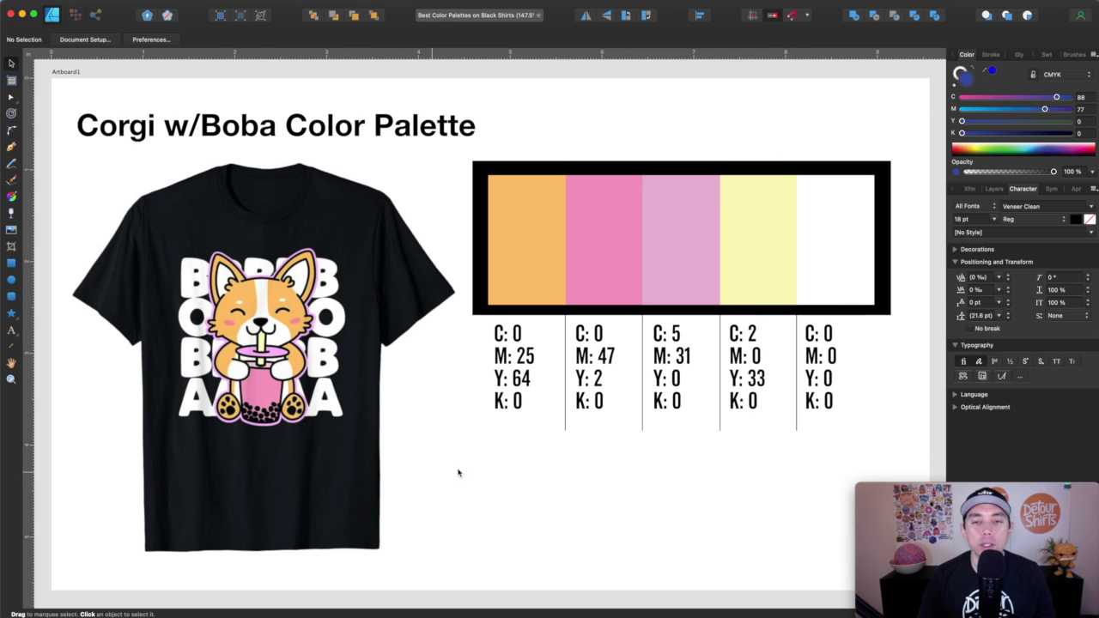
pyautogui.scroll(-3, 580, 511)
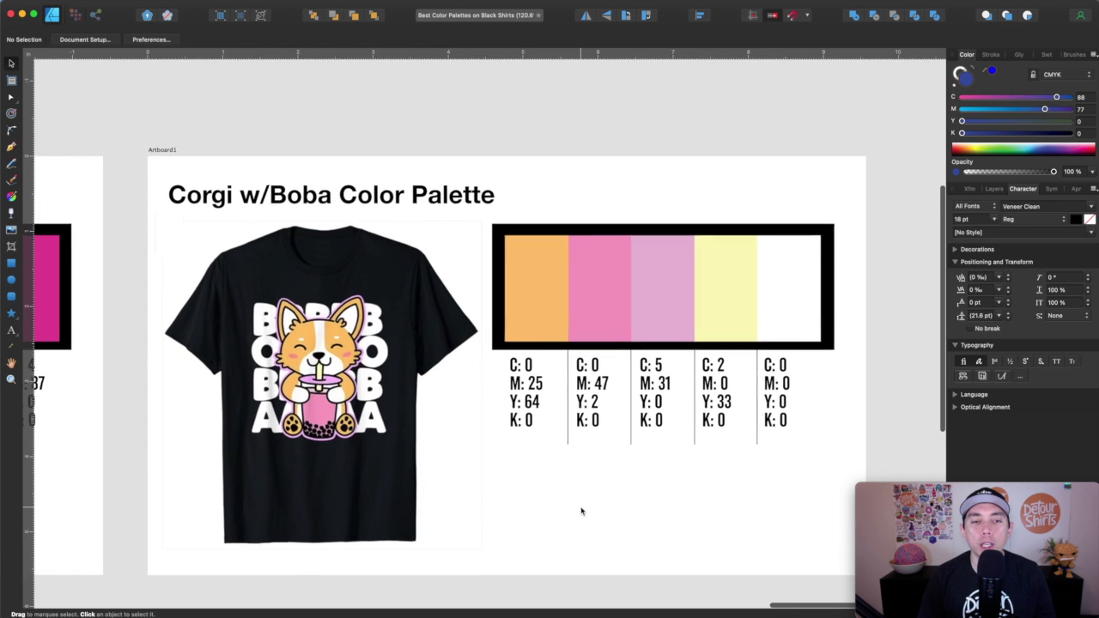
pyautogui.hscroll(-10, 580, 511)
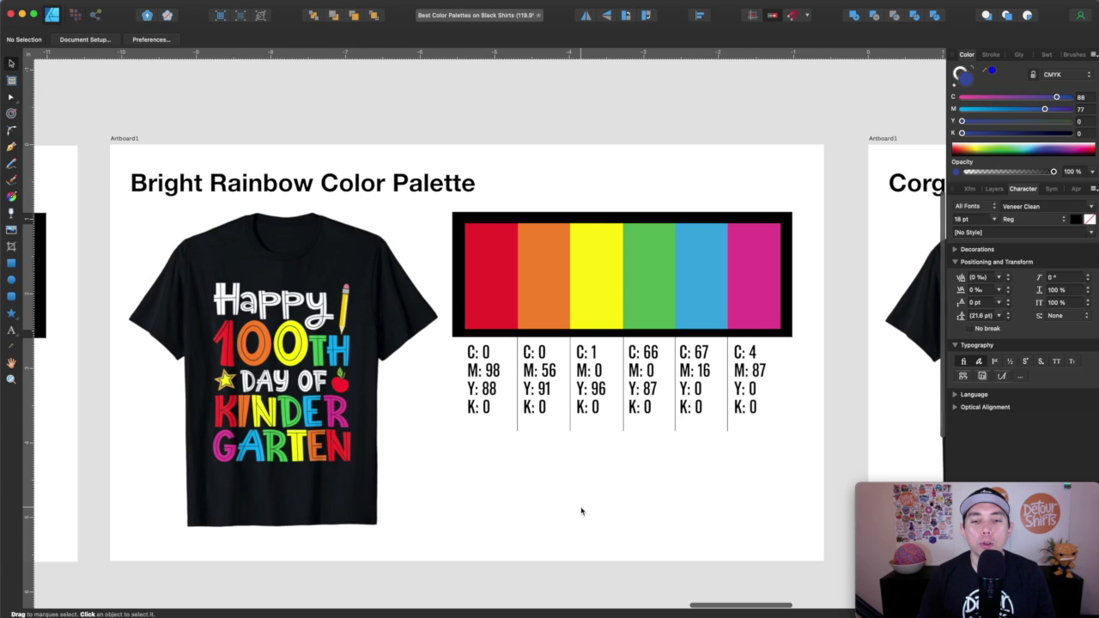
pyautogui.hscroll(-15, 580, 511)
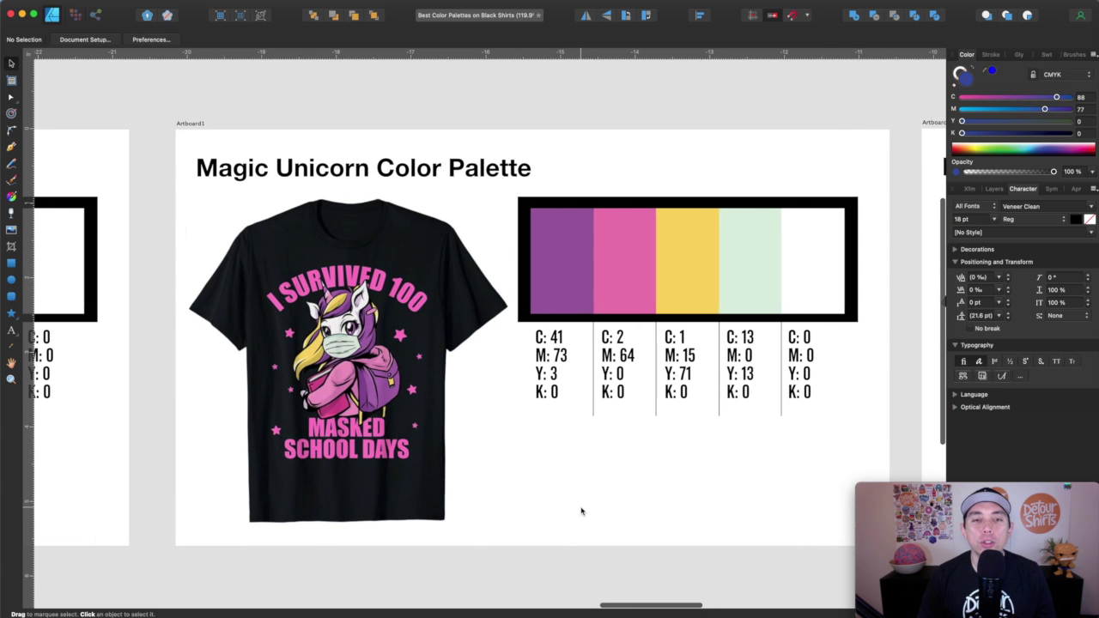
pyautogui.hscroll(-15, 581, 511)
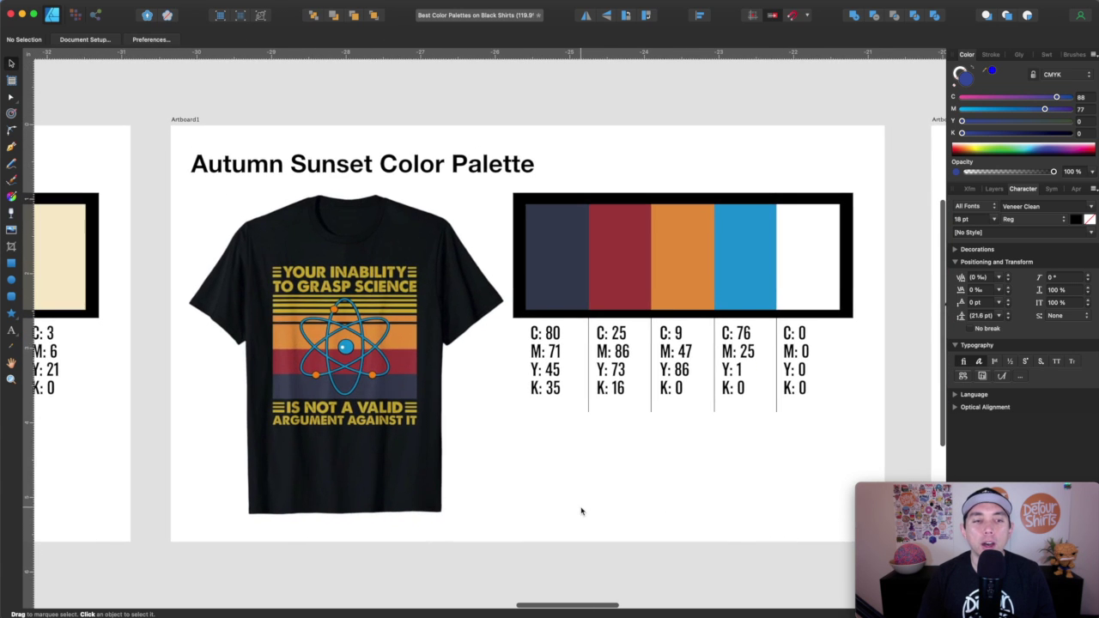
pyautogui.hscroll(-15, 581, 511)
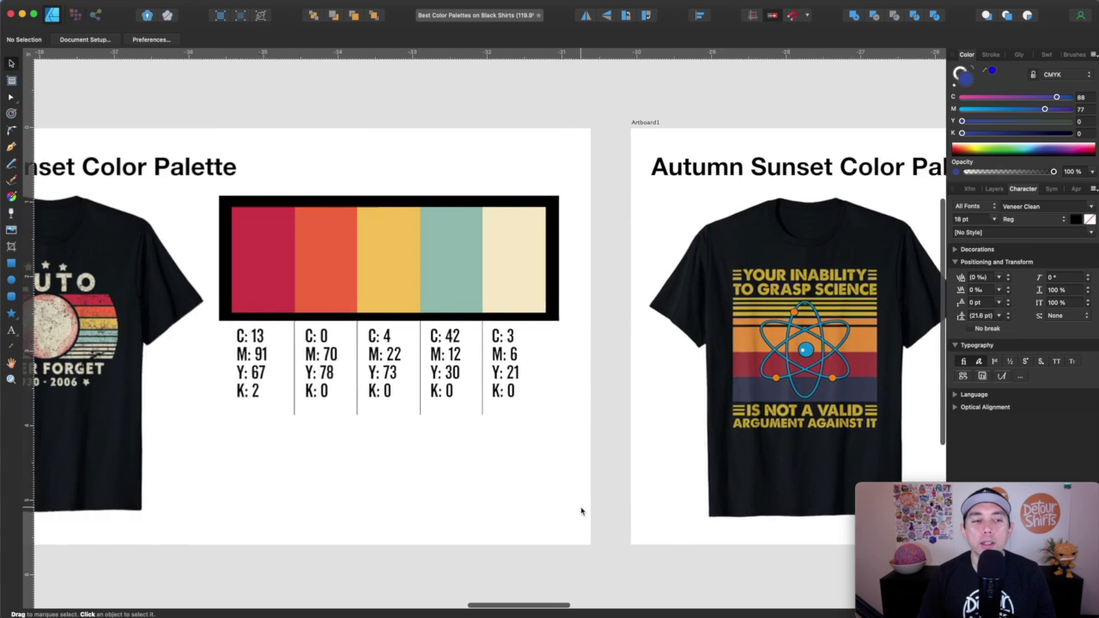
pyautogui.hscroll(-1, 580, 511)
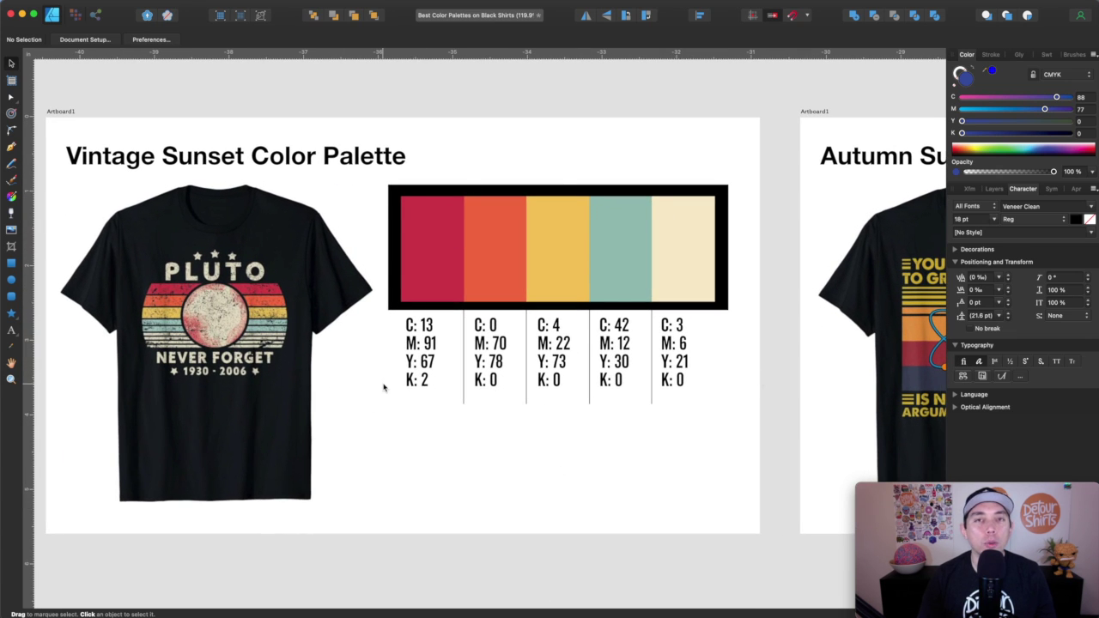
pyautogui.hscroll(-15, 384, 388)
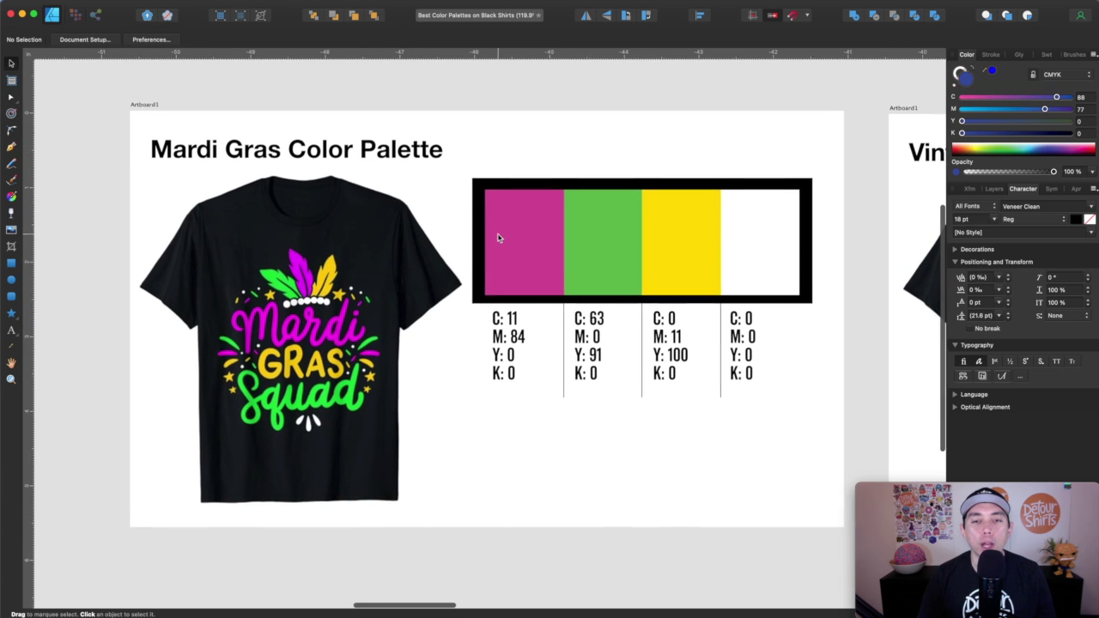
pyautogui.hscroll(2, 498, 238)
pyautogui.scroll(2, 498, 237)
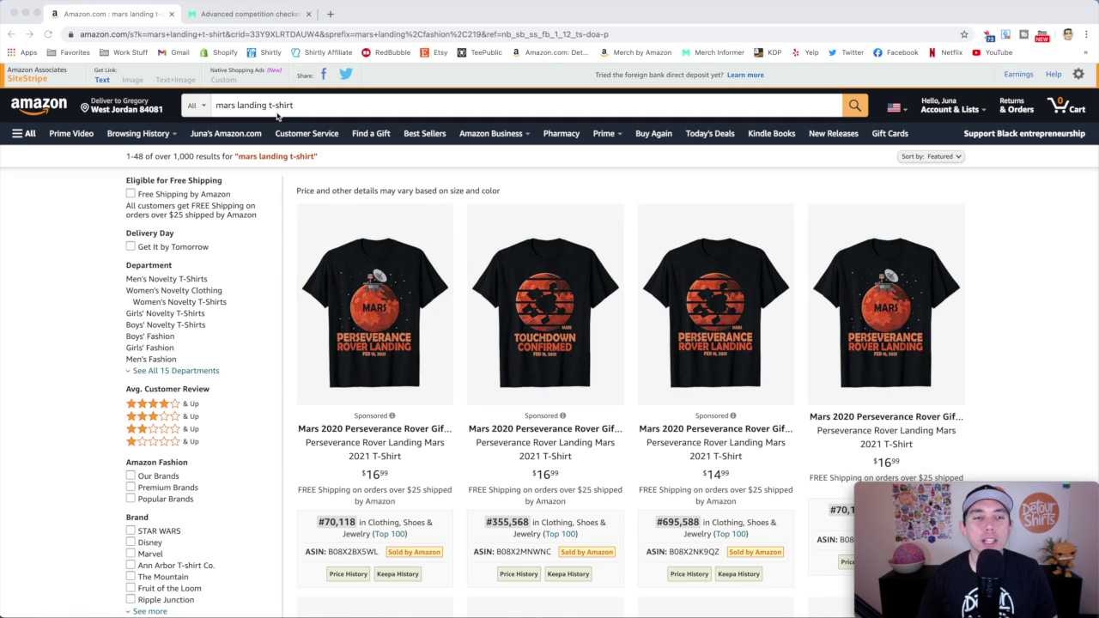
# - Switch to the browser and examine the shirt designs, colors and sales ranks in Amazon's "mars landing t-shirt" results
pyautogui.scroll(-1, 496, 242)
pyautogui.scroll(-3, 496, 242)
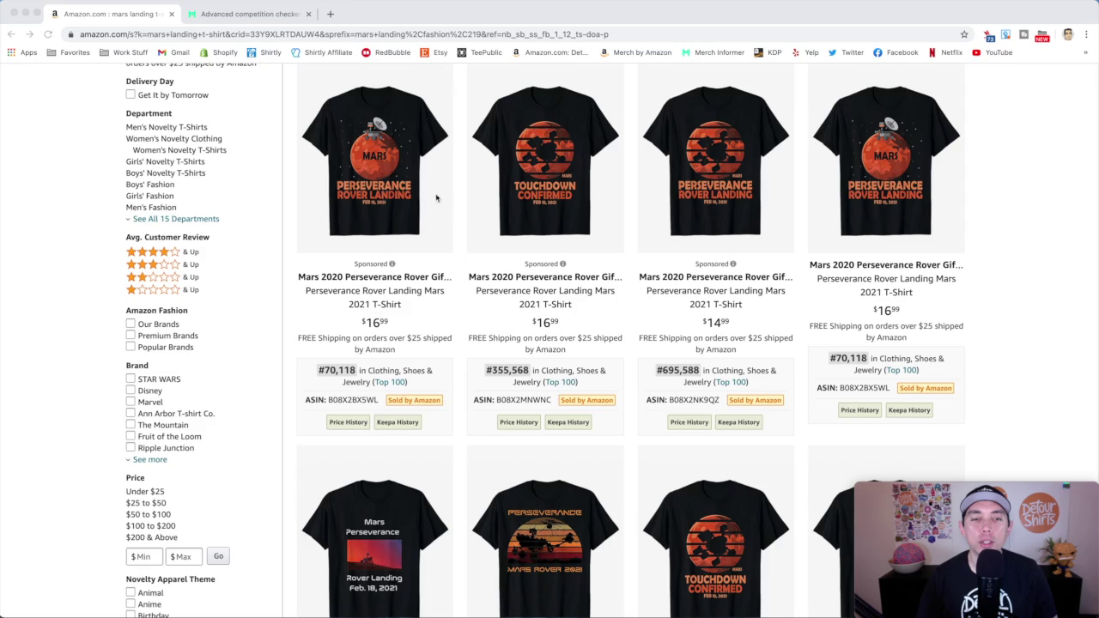
pyautogui.scroll(-7, 453, 218)
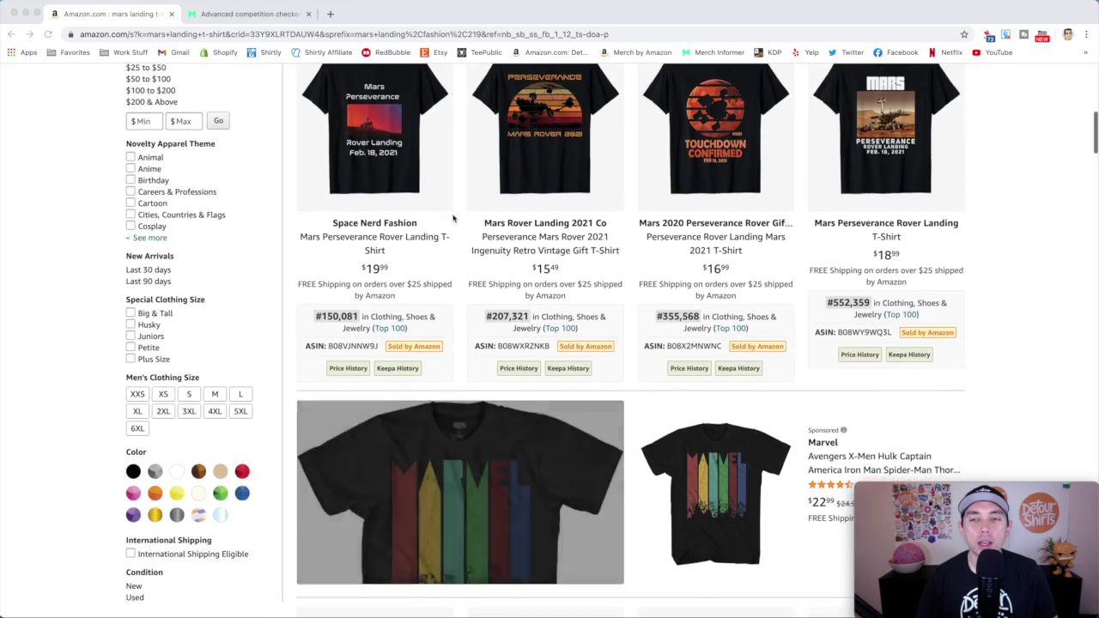
pyautogui.scroll(10, 454, 218)
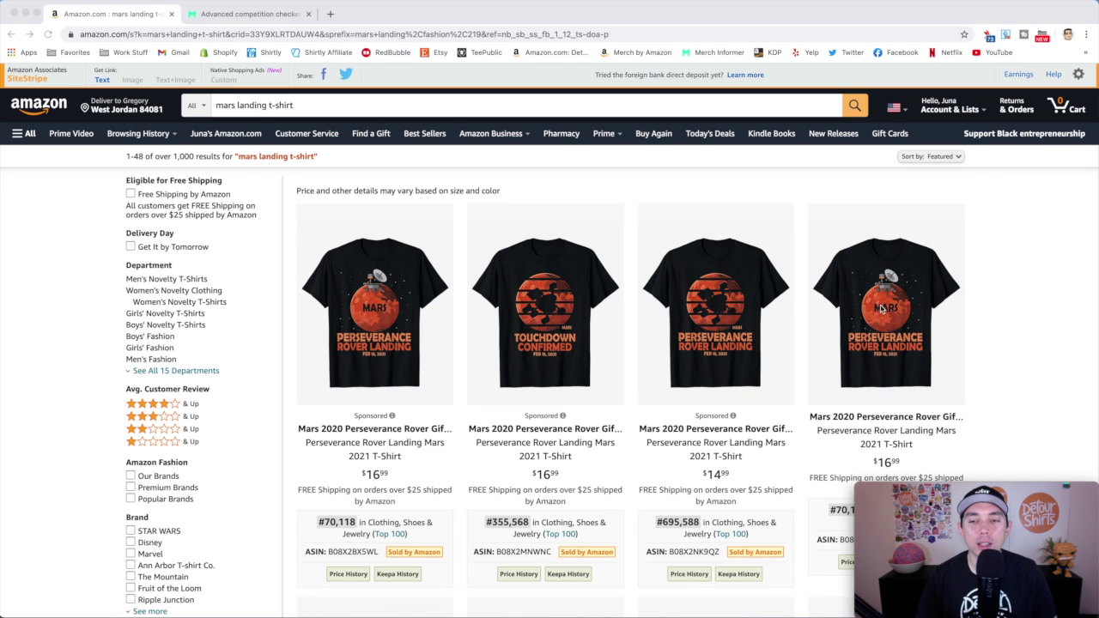
pyautogui.scroll(-6, 865, 293)
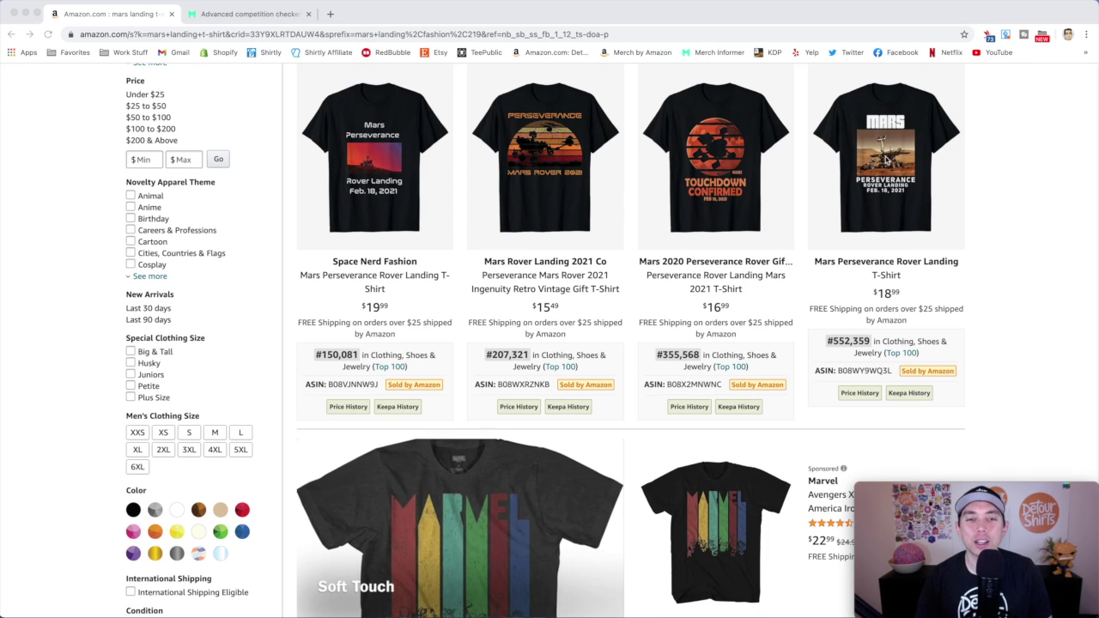
pyautogui.scroll(8, 570, 204)
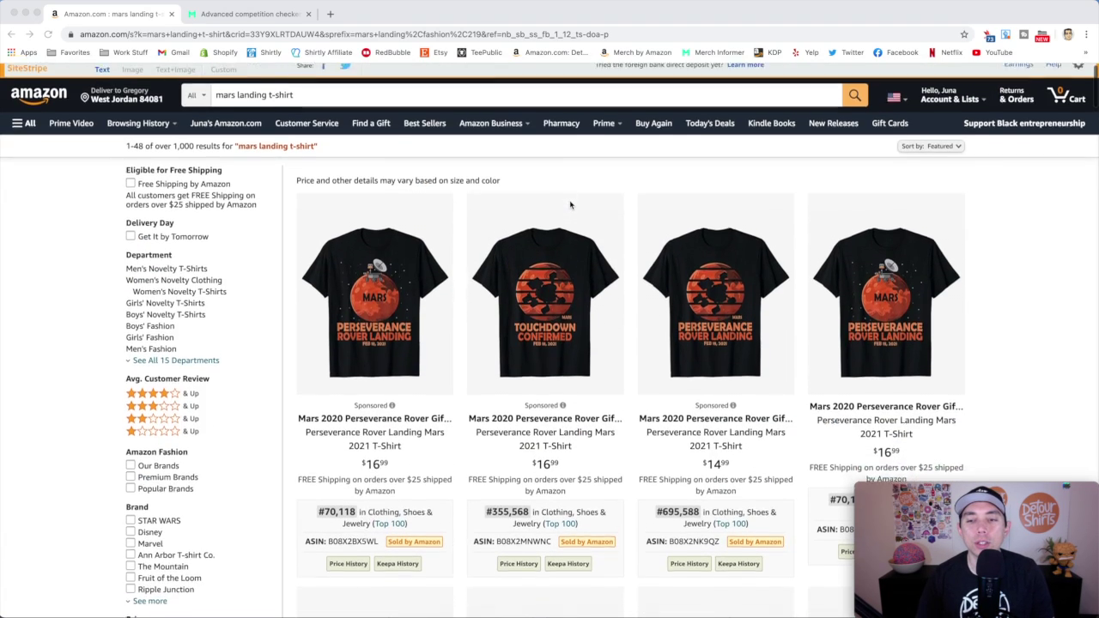
pyautogui.scroll(-15, 570, 205)
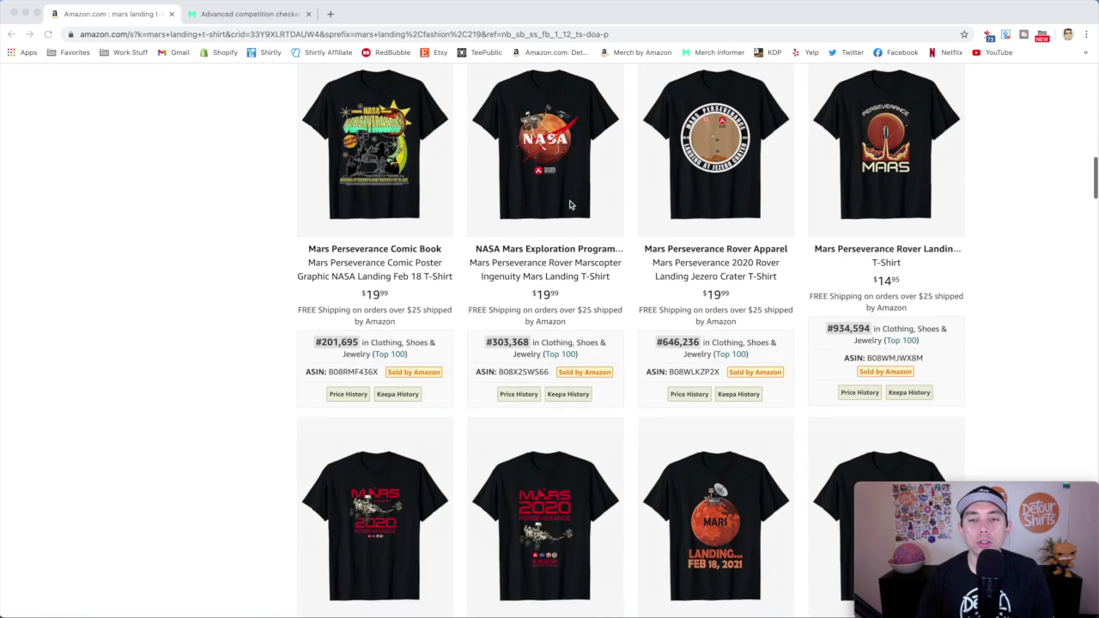
pyautogui.scroll(-4, 570, 204)
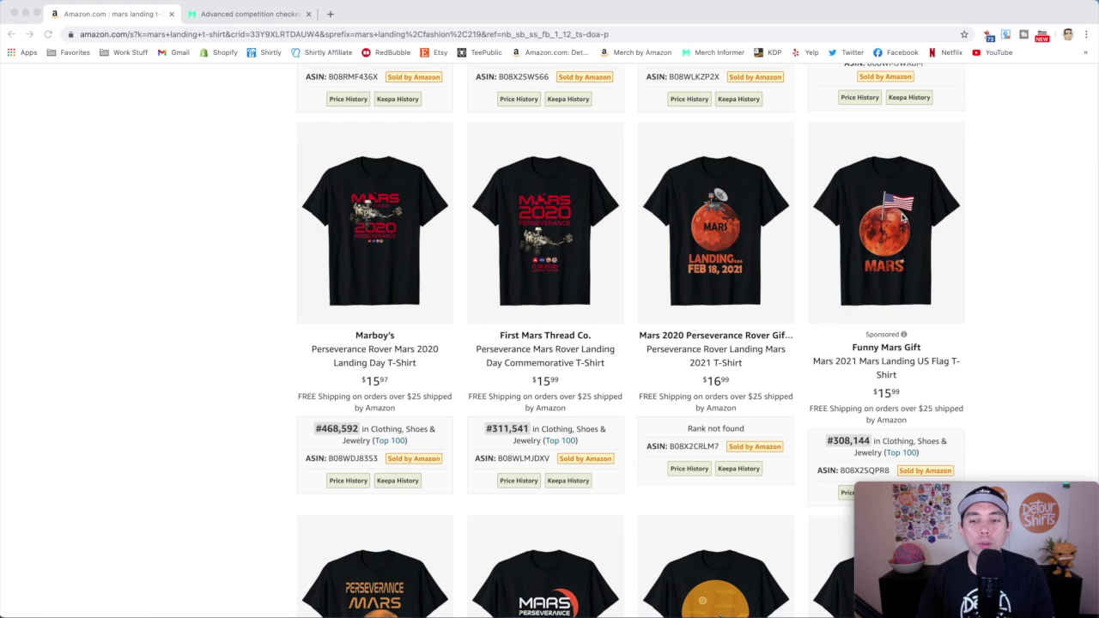
pyautogui.scroll(-1, 901, 219)
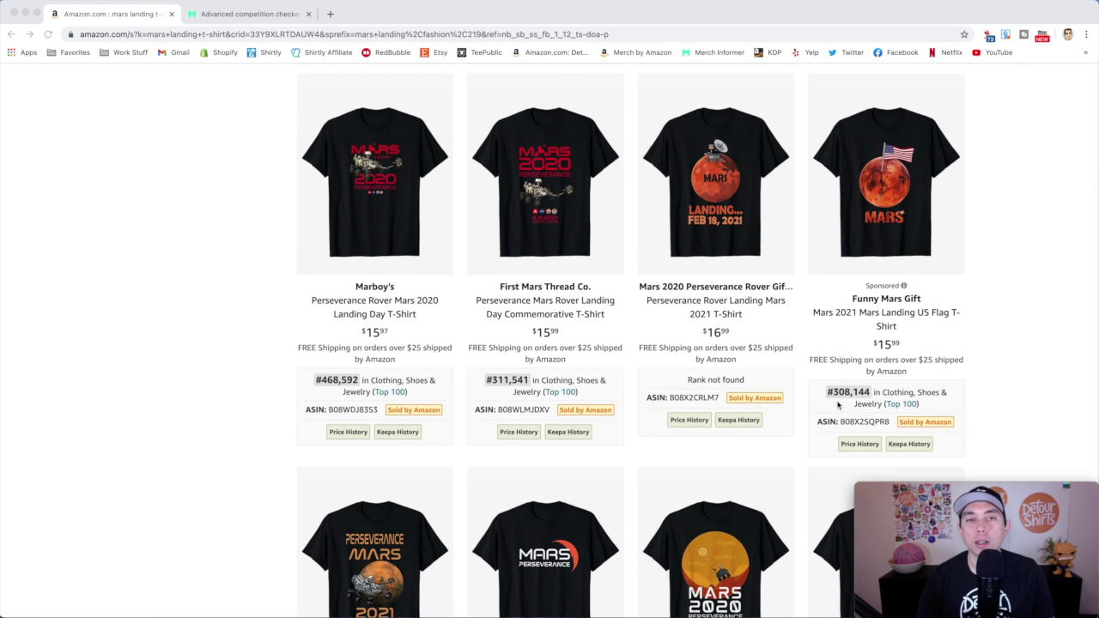
pyautogui.scroll(-10, 486, 259)
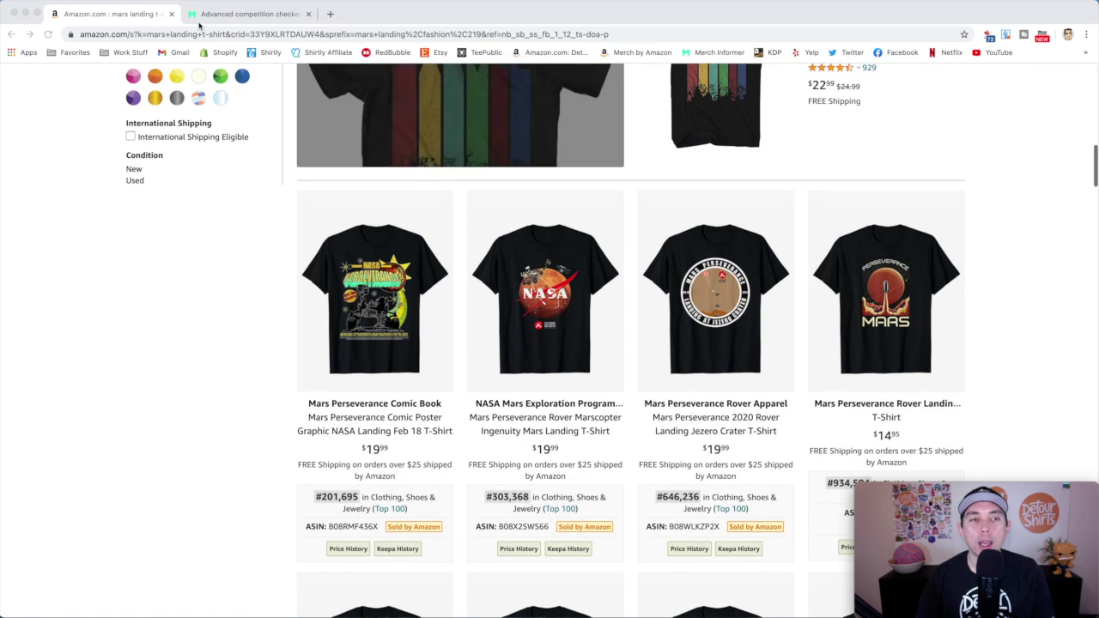
# - Check the competition score for "mars landing" in Merch Informer and examine product details of Mars shirts in the Amazon results
pyautogui.click(230, 14)
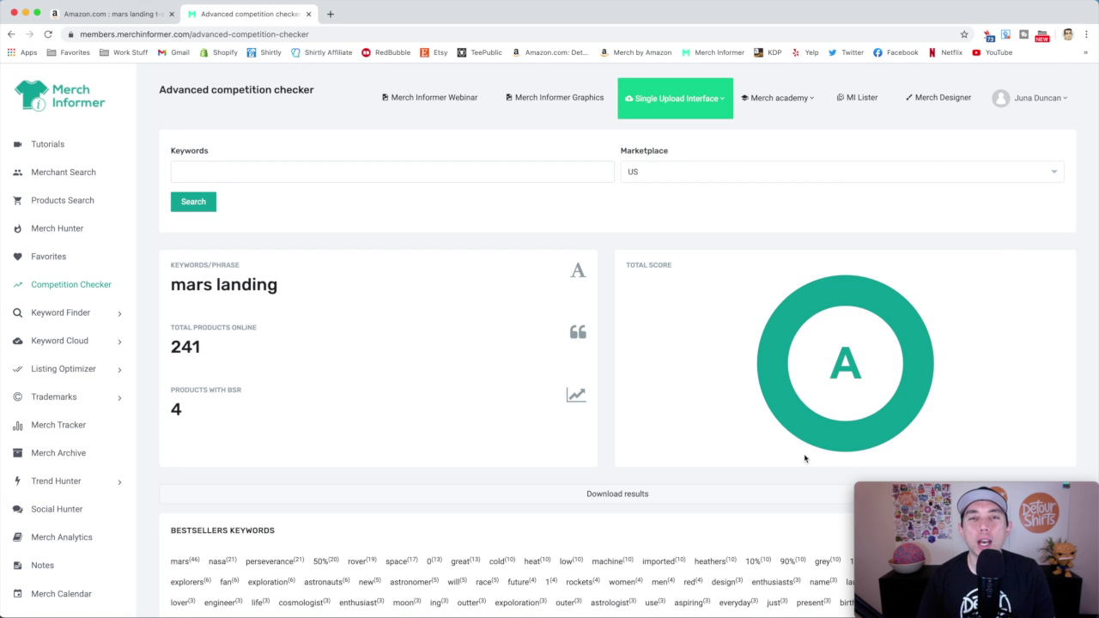
pyautogui.click(108, 14)
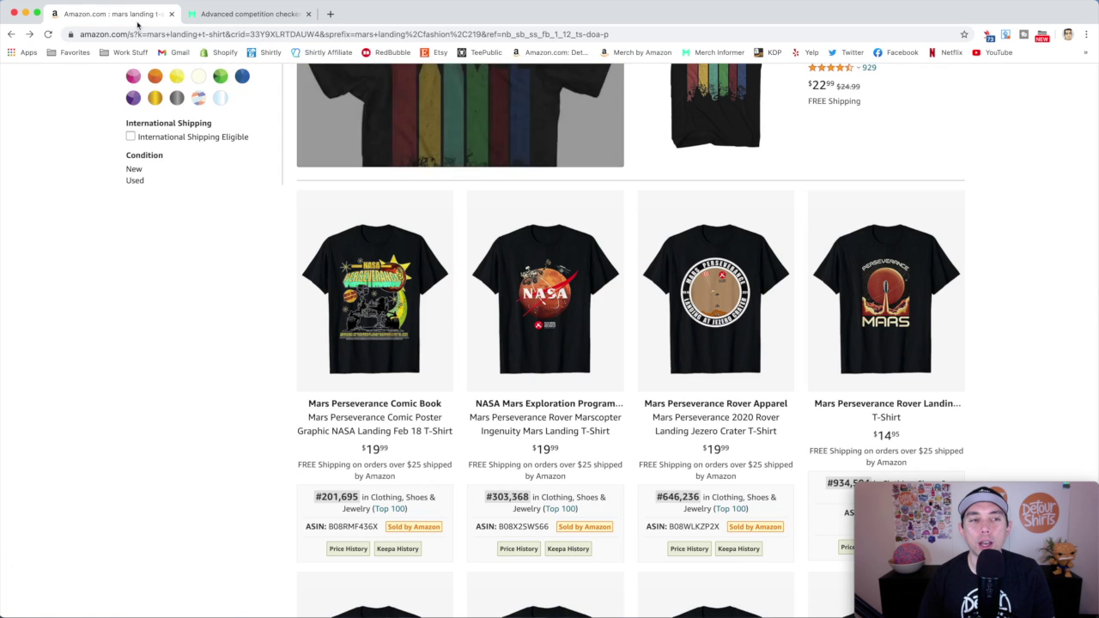
pyautogui.moveTo(668, 421)
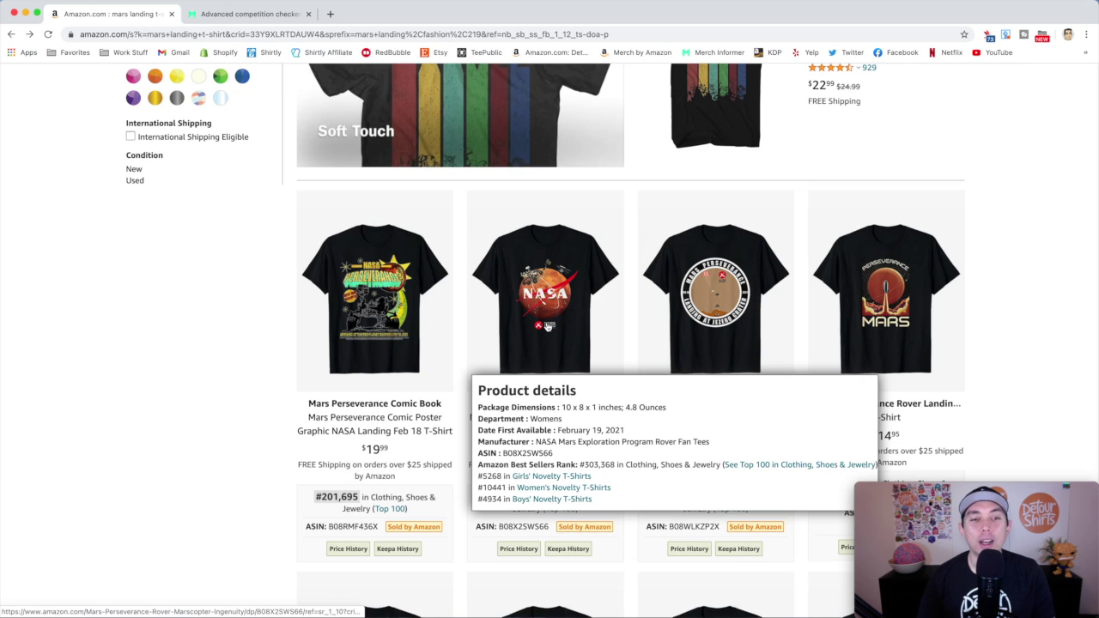
pyautogui.scroll(-1, 792, 227)
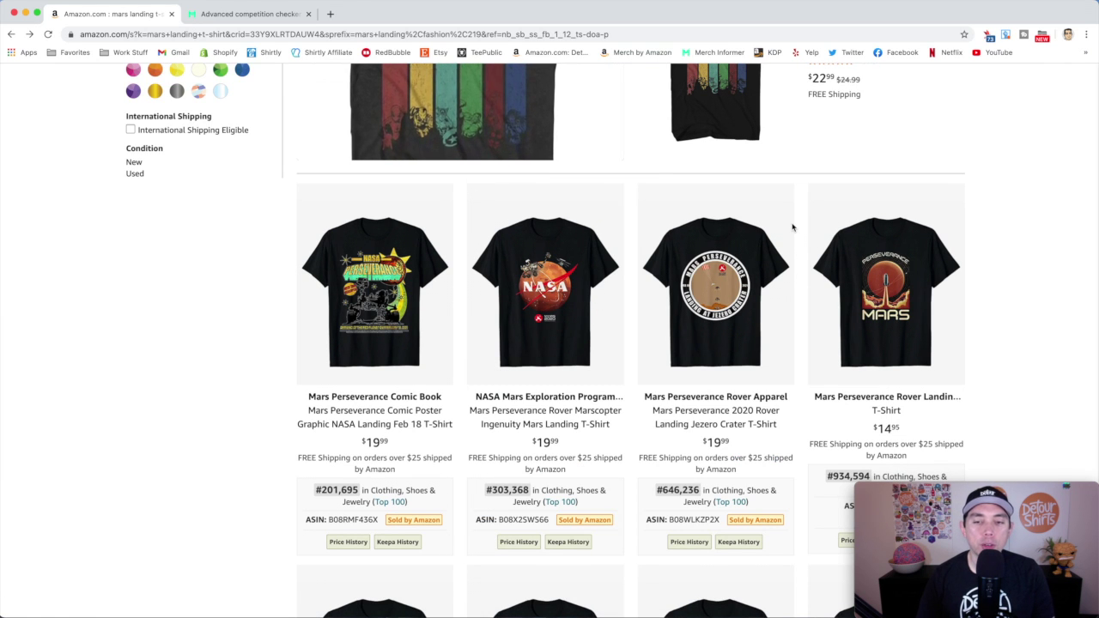
pyautogui.moveTo(716, 353)
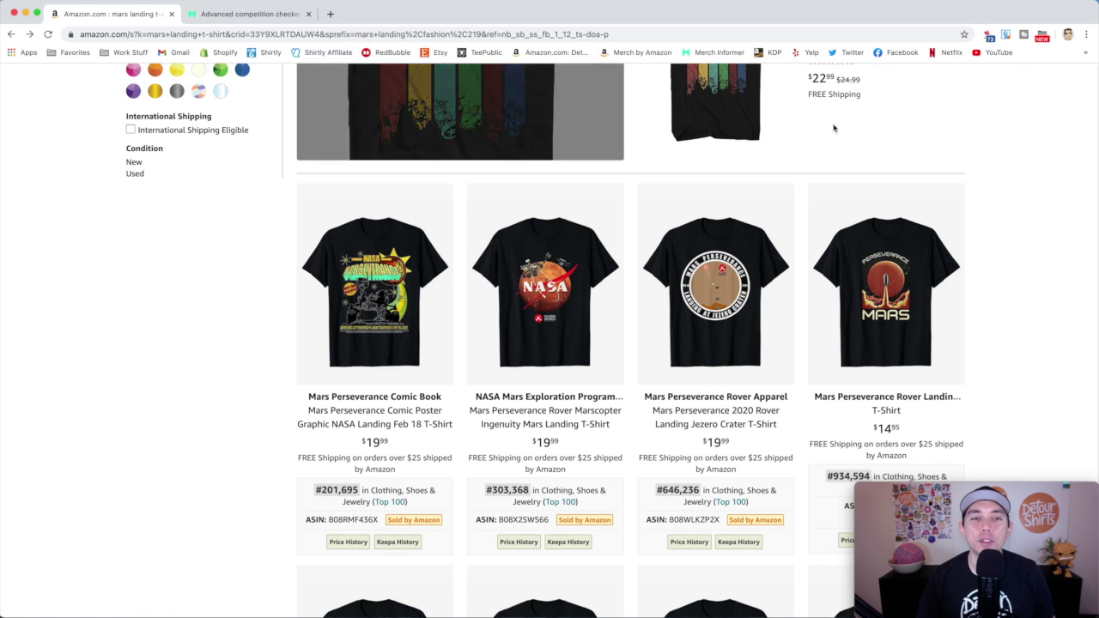
pyautogui.scroll(-4, 833, 128)
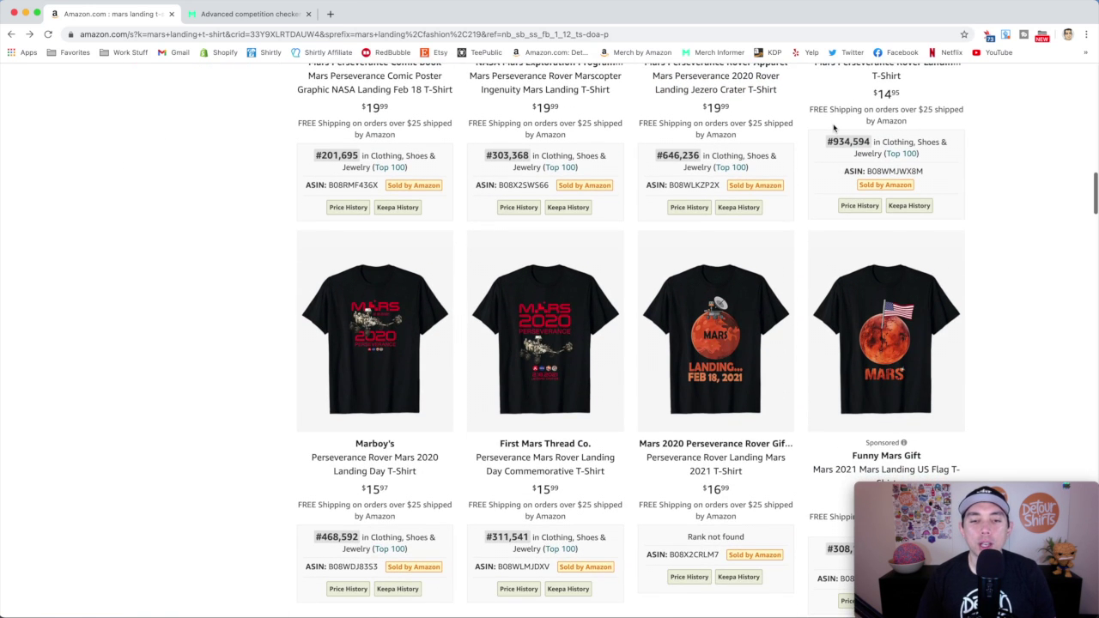
pyautogui.scroll(-2, 833, 127)
pyautogui.moveTo(664, 189)
pyautogui.moveTo(544, 225)
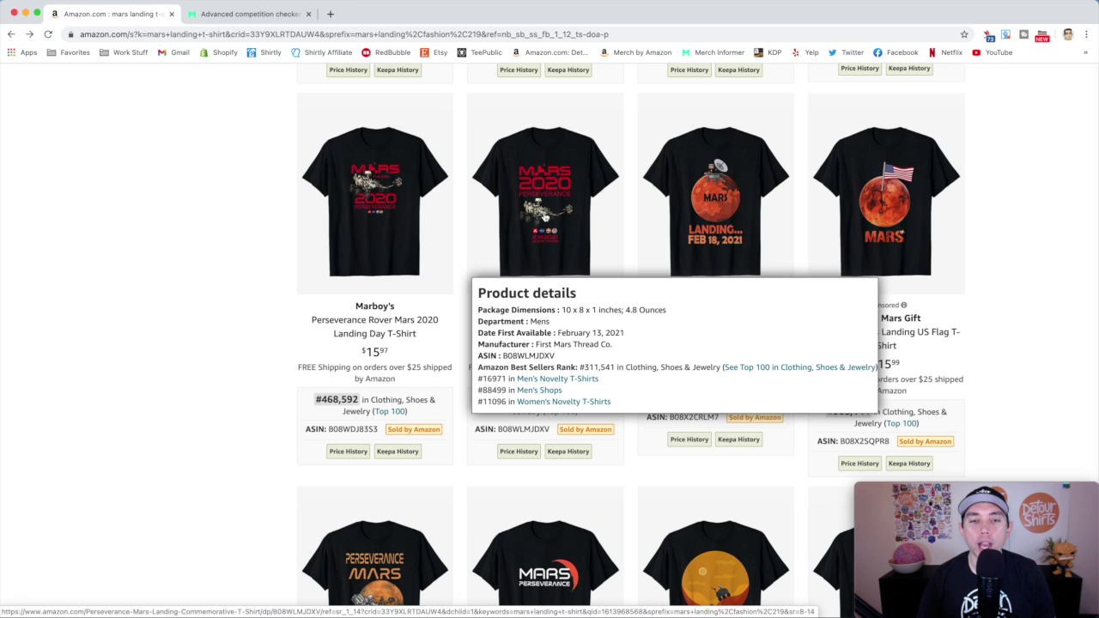
pyautogui.scroll(-3, 484, 235)
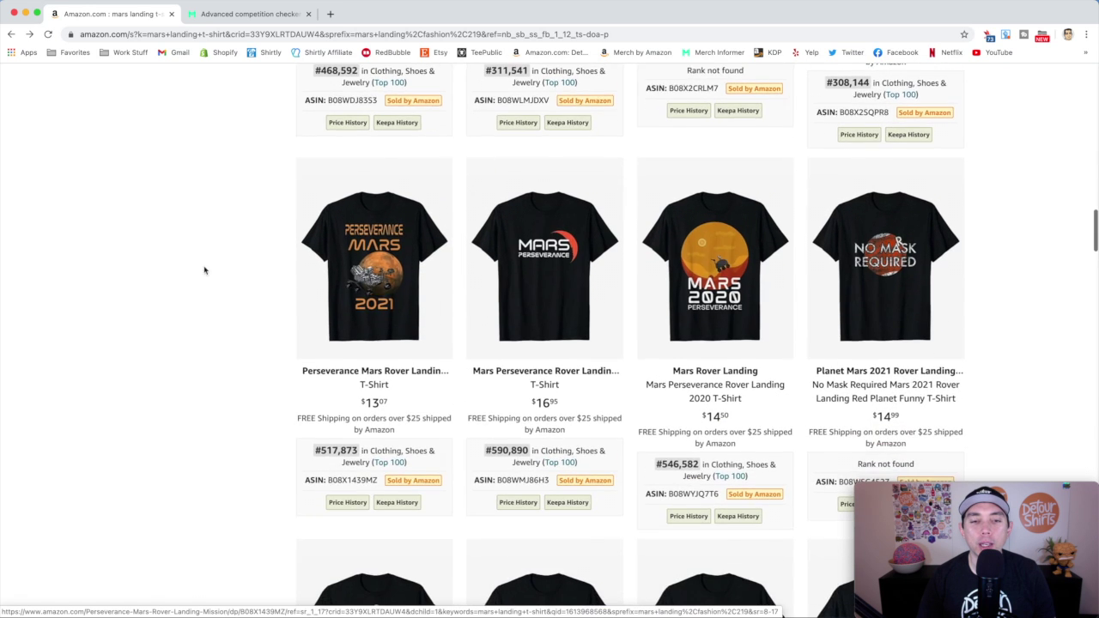
pyautogui.scroll(15, 255, 266)
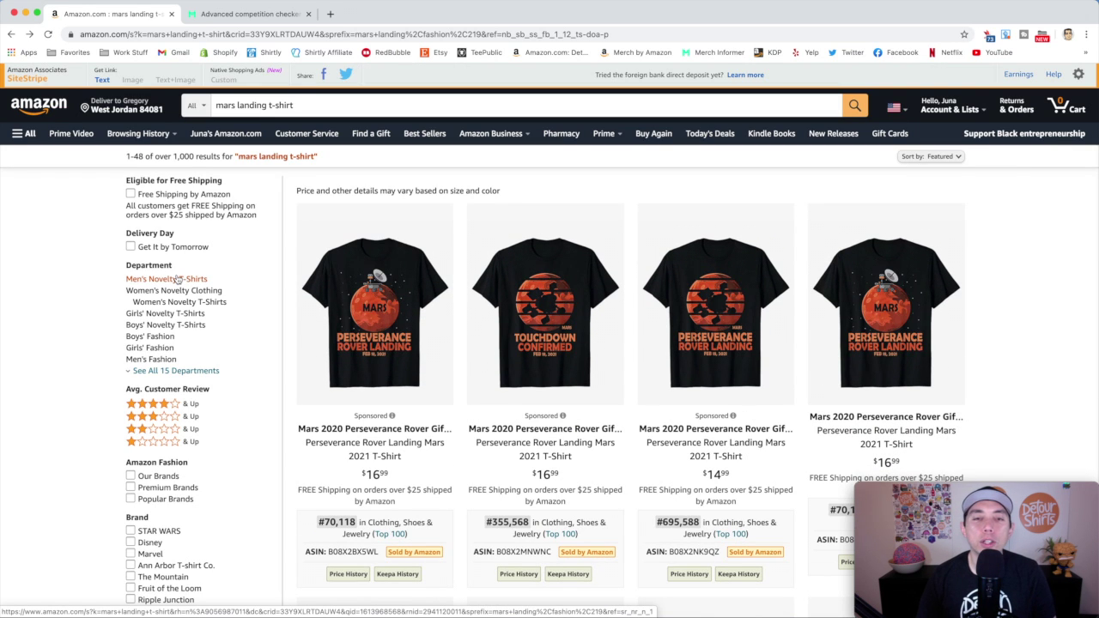